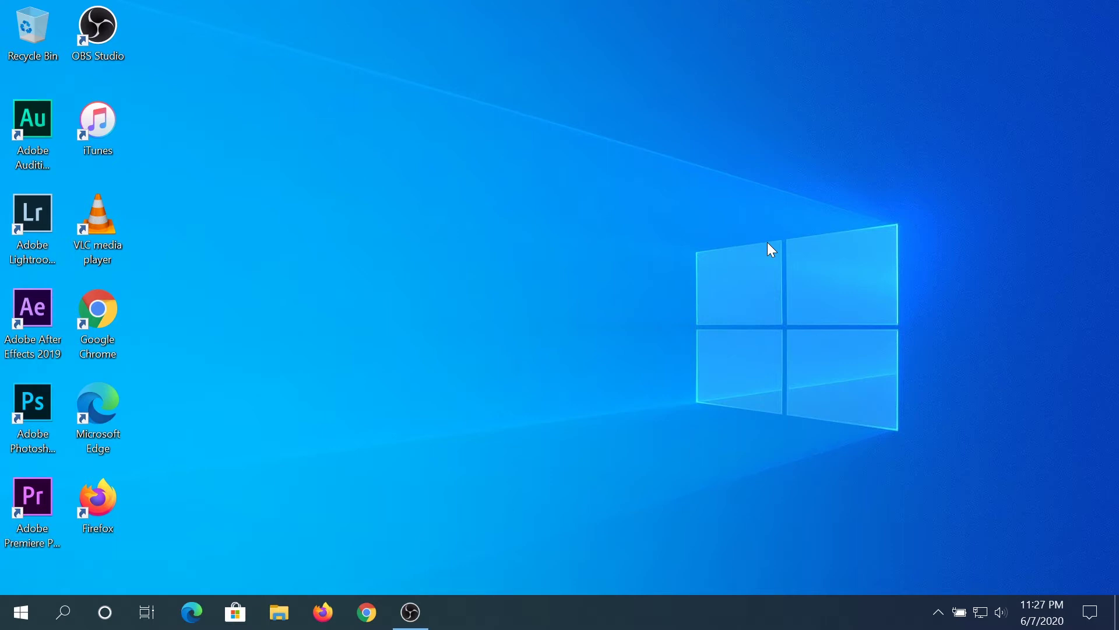
- Launch Command Prompt from search and run ipconfig /all to list the current network configuration
key("super")
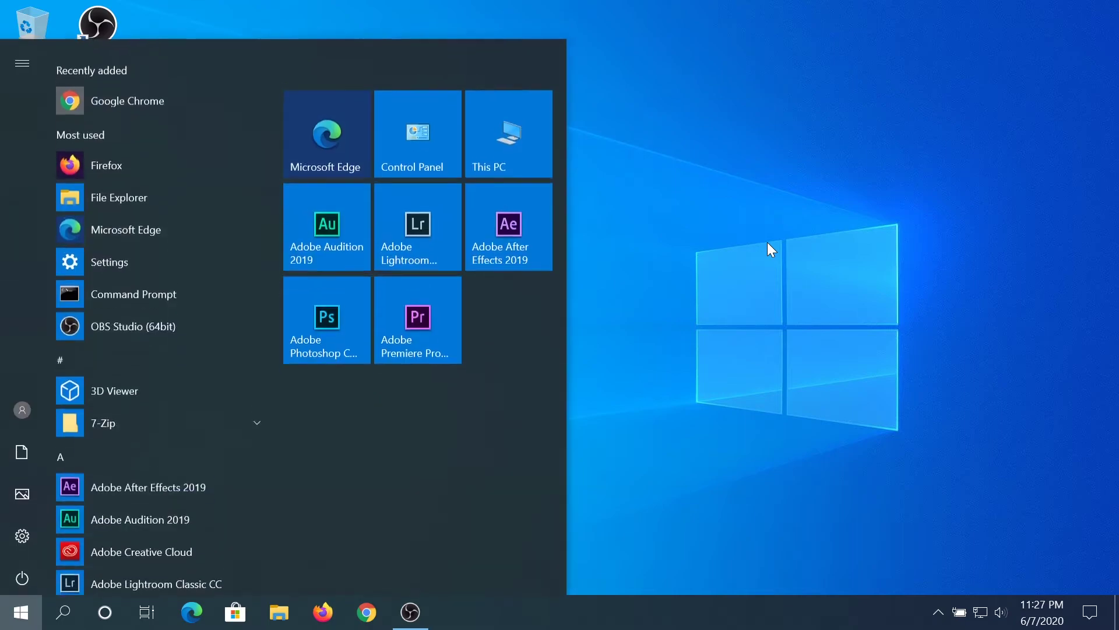
type("cm")
key("Return")
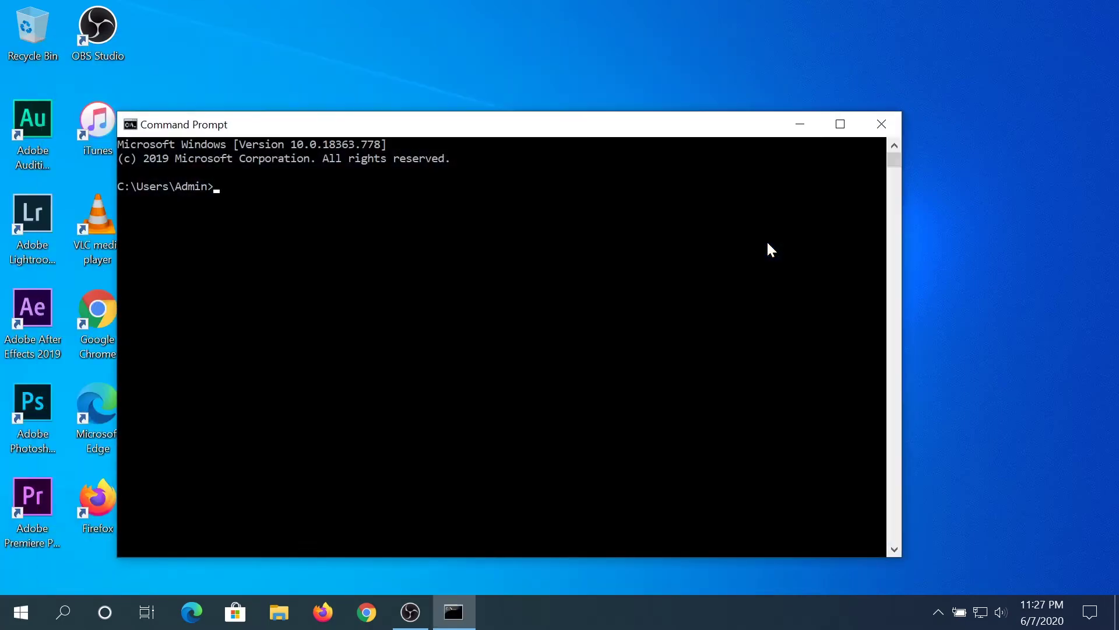
type("ipconfig /all")
key("Return")
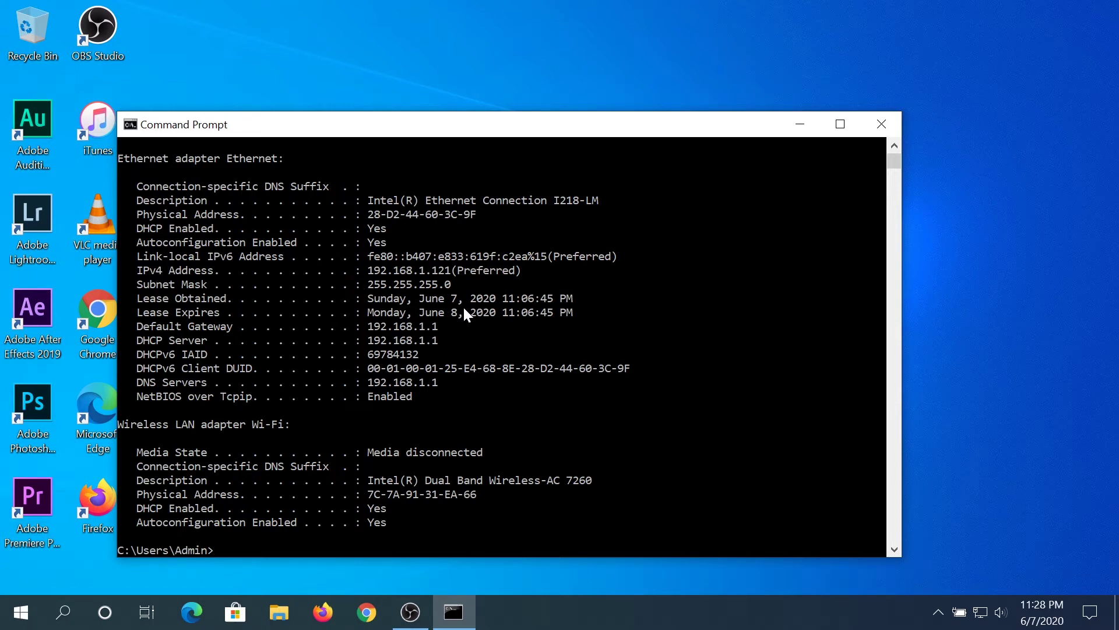
- Go through Settings > Network & Internet > Ethernet to the Network Connections adapter list
left_click(20, 612)
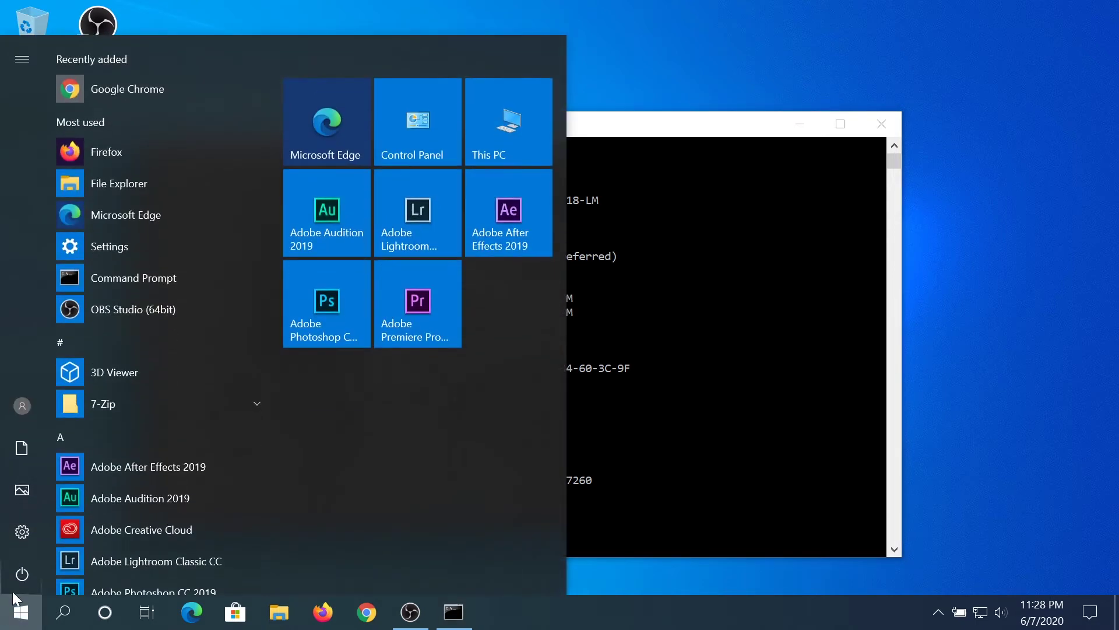
left_click(23, 532)
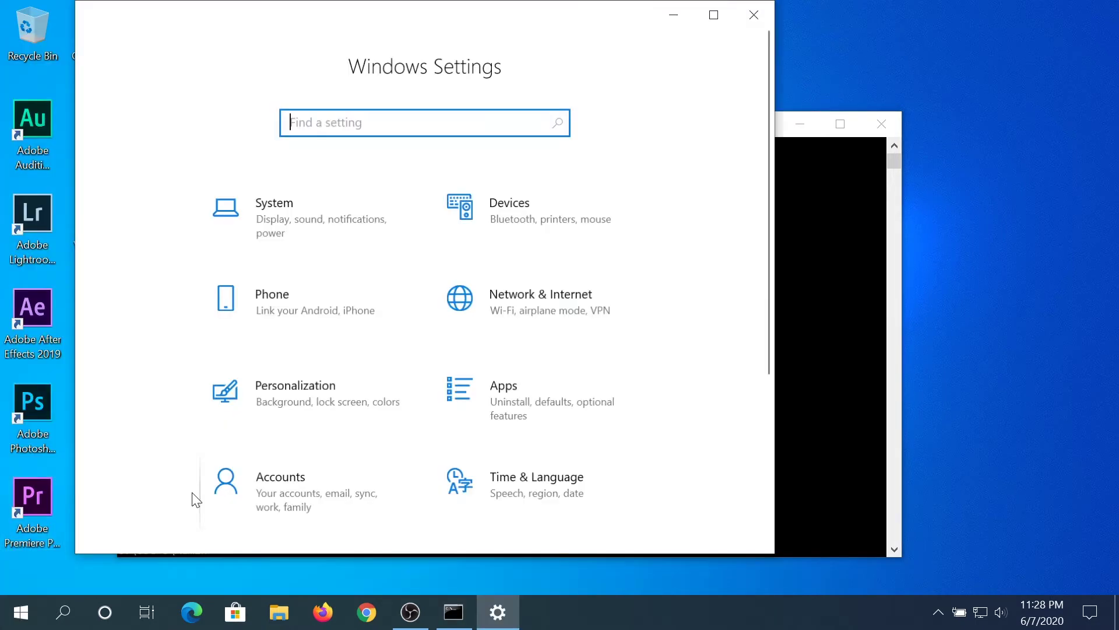
left_click(537, 316)
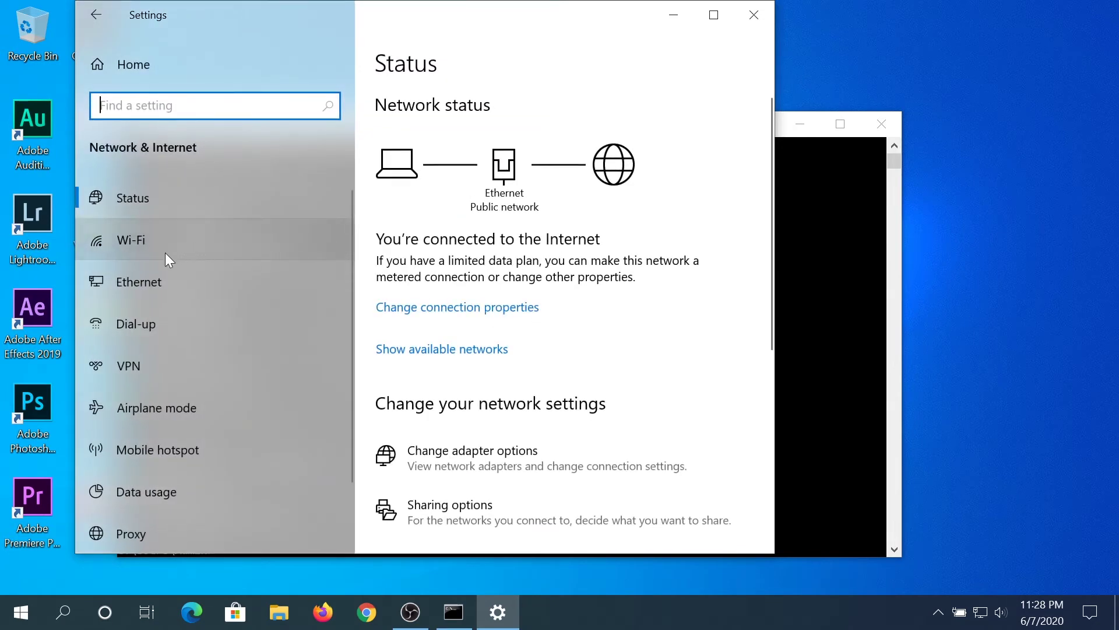
left_click(125, 282)
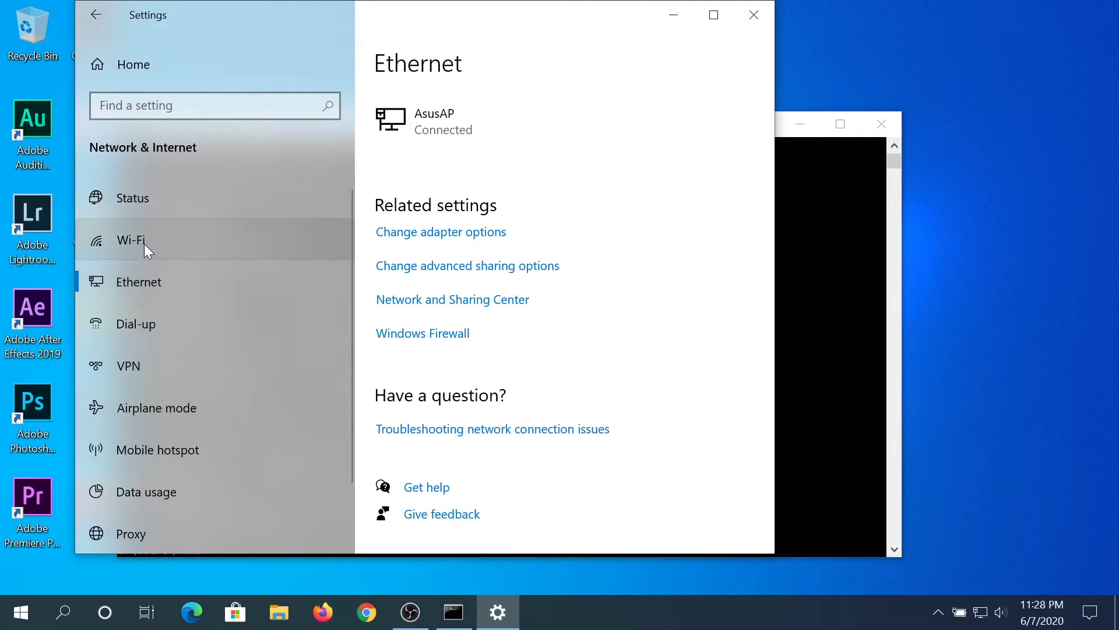
left_click(426, 233)
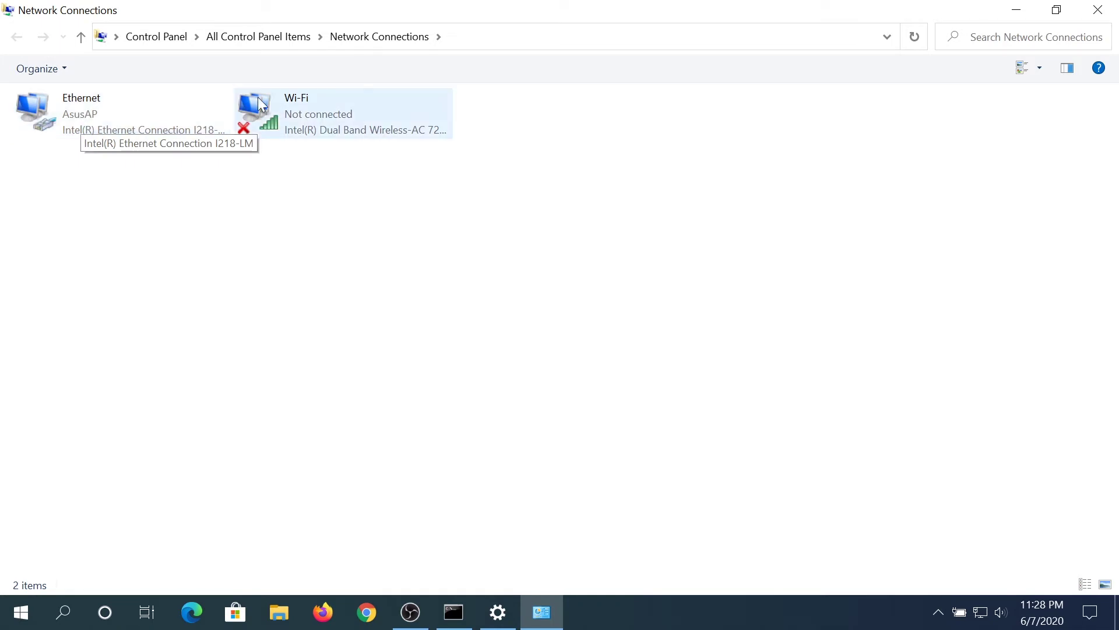
- Open the Internet Protocol Version 4 (TCP/IPv4) properties of the Ethernet adapter
left_click(533, 37)
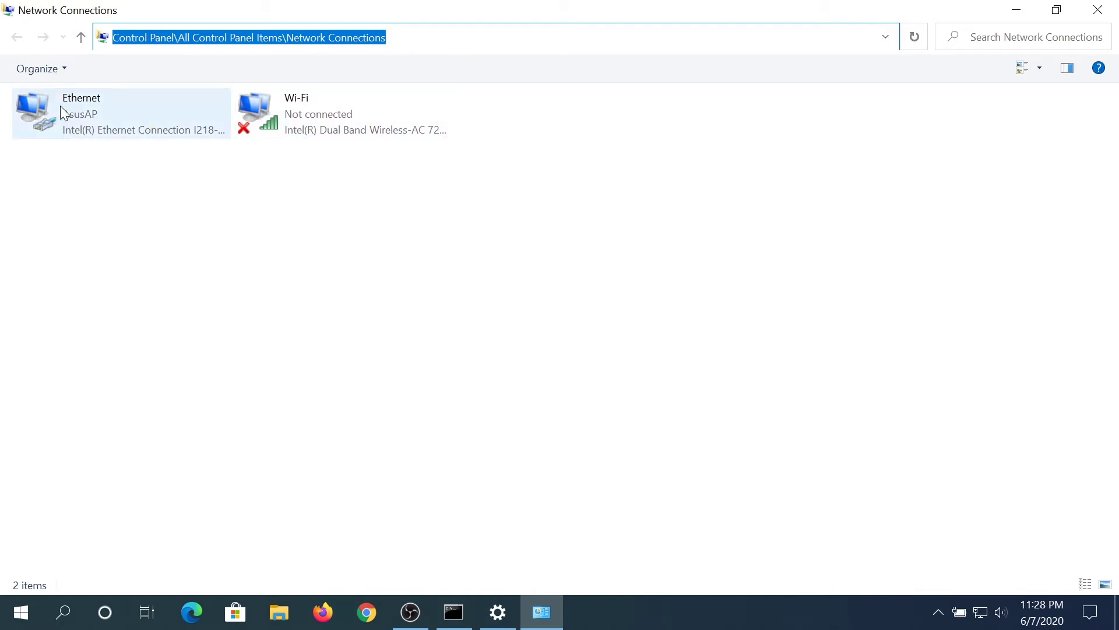
left_click(290, 255)
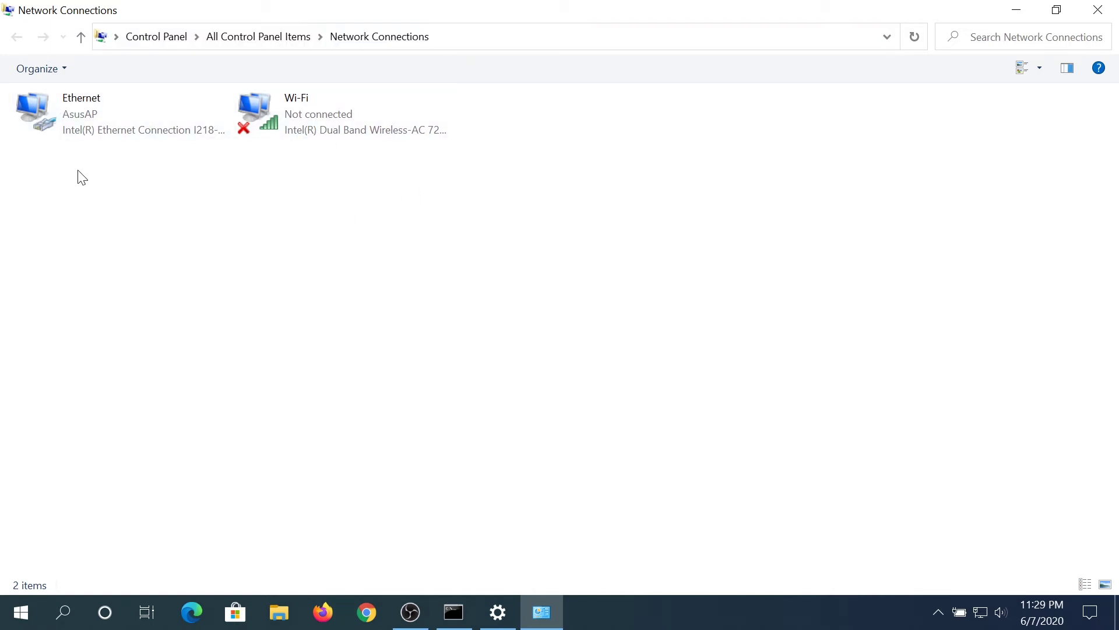
left_click(85, 124)
right_click(85, 124)
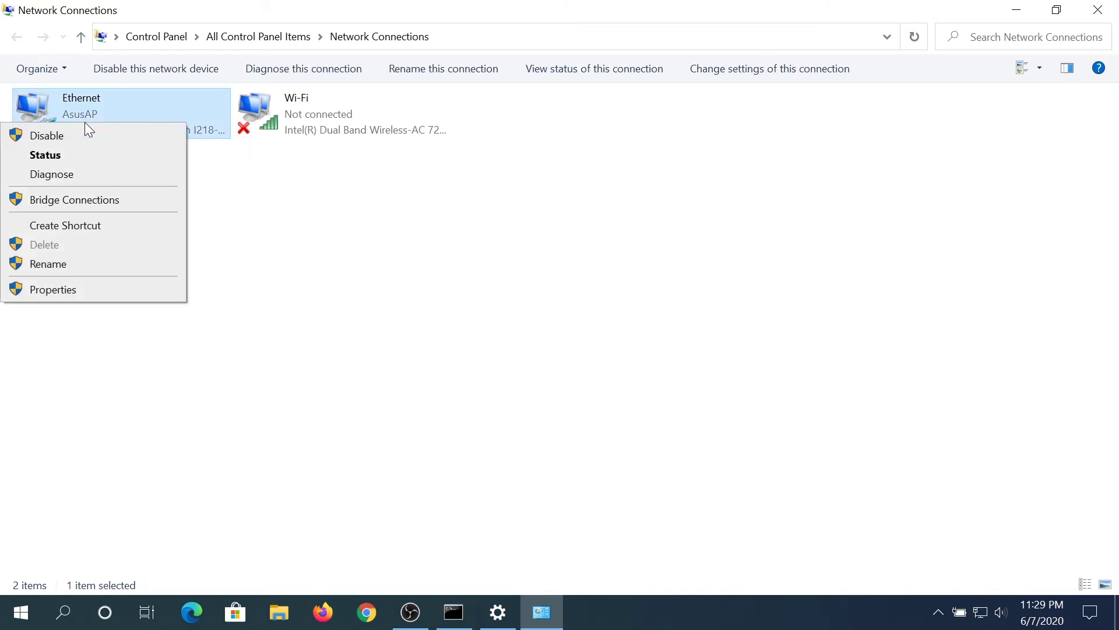
left_click(93, 289)
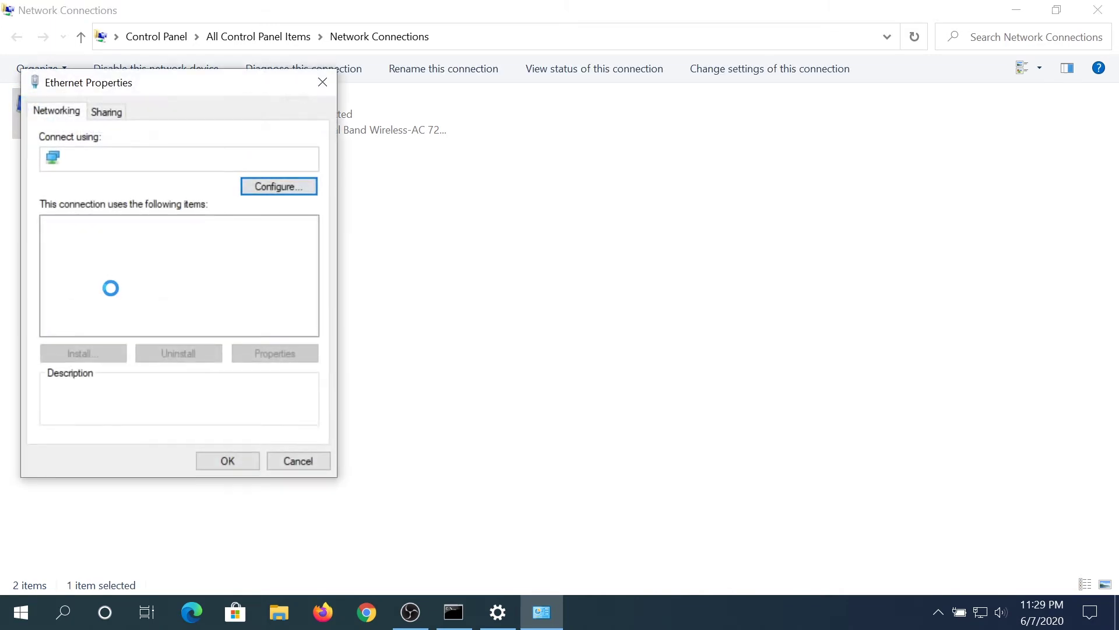
left_click(123, 270)
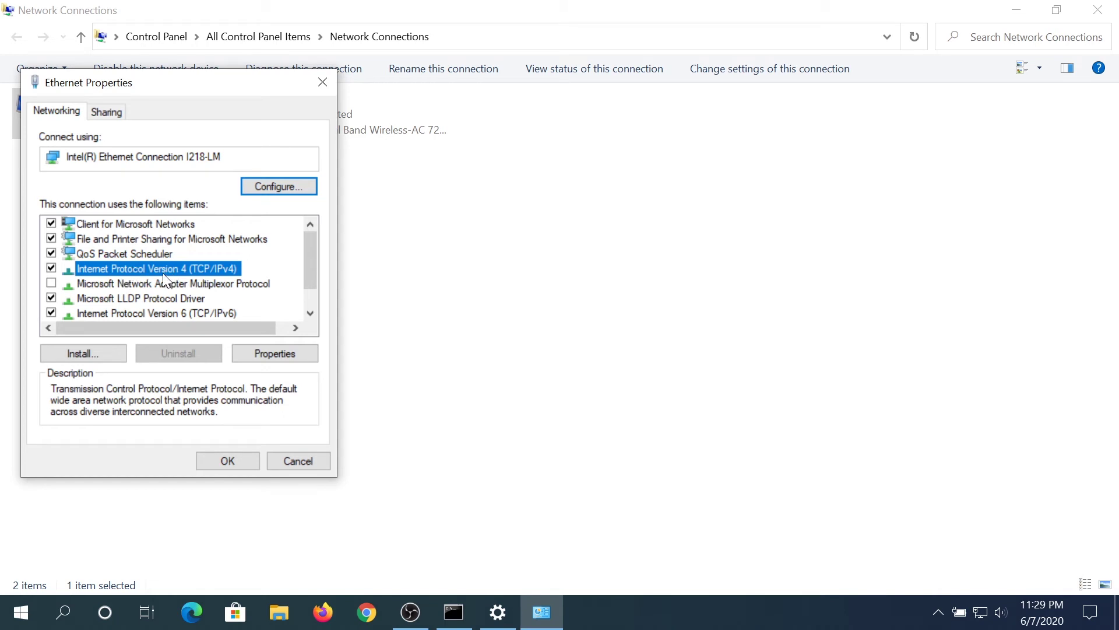
left_click(269, 352)
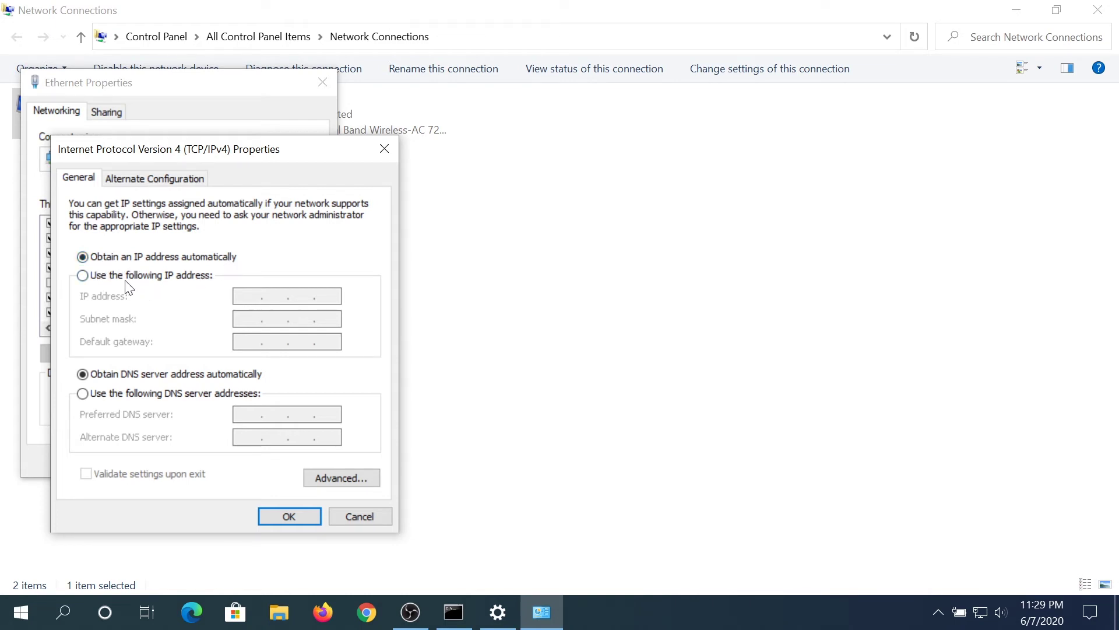
- Switch IPv4 to manual and enter IP 192.168.1.121 with subnet mask 255.255.255.0
left_click(103, 278)
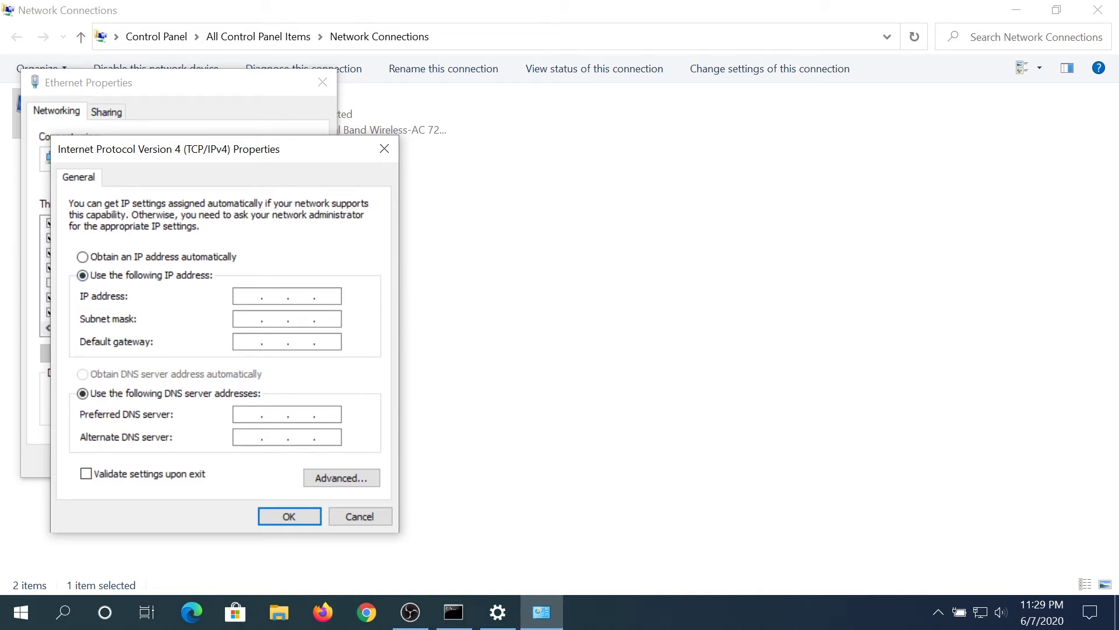
left_click(466, 616)
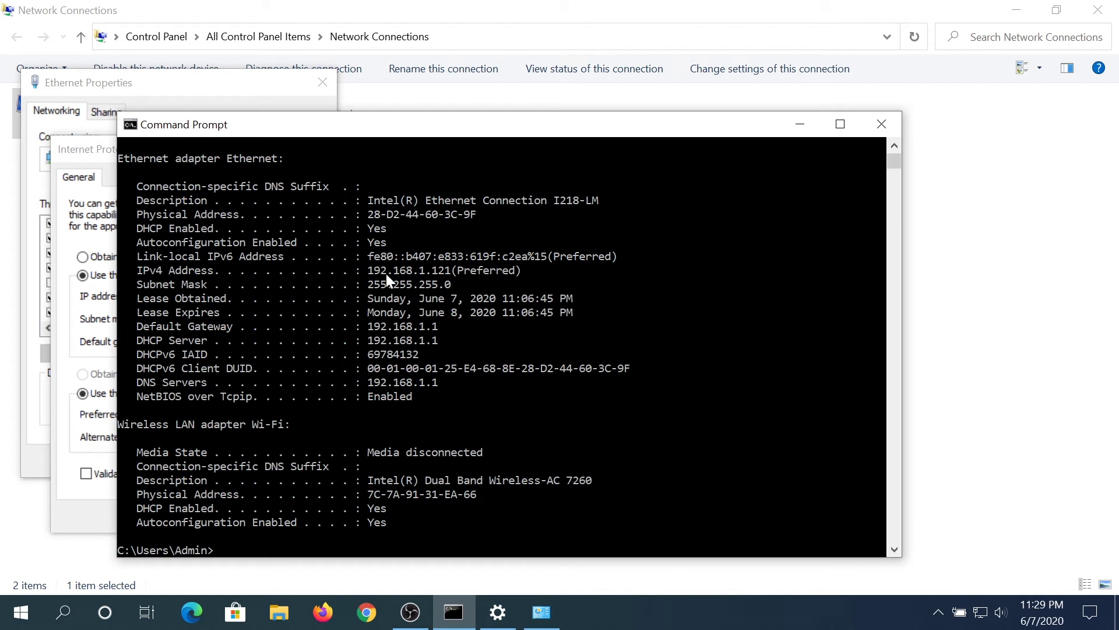
left_click_drag(443, 124, 747, 127)
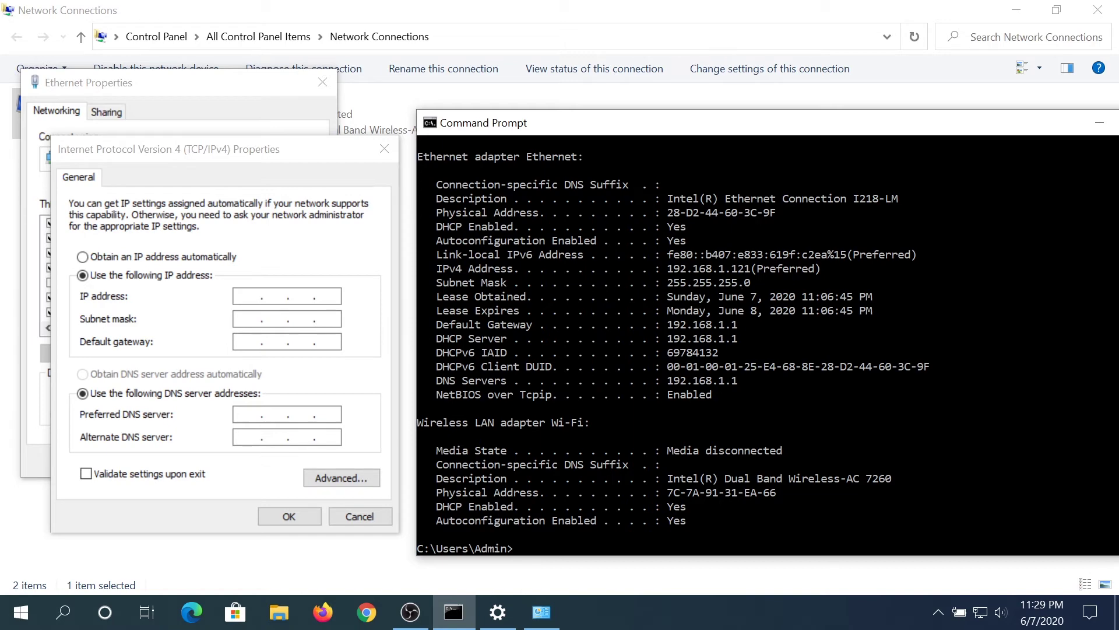
key("alt+Tab")
type("192.168.1.121")
key("Tab")
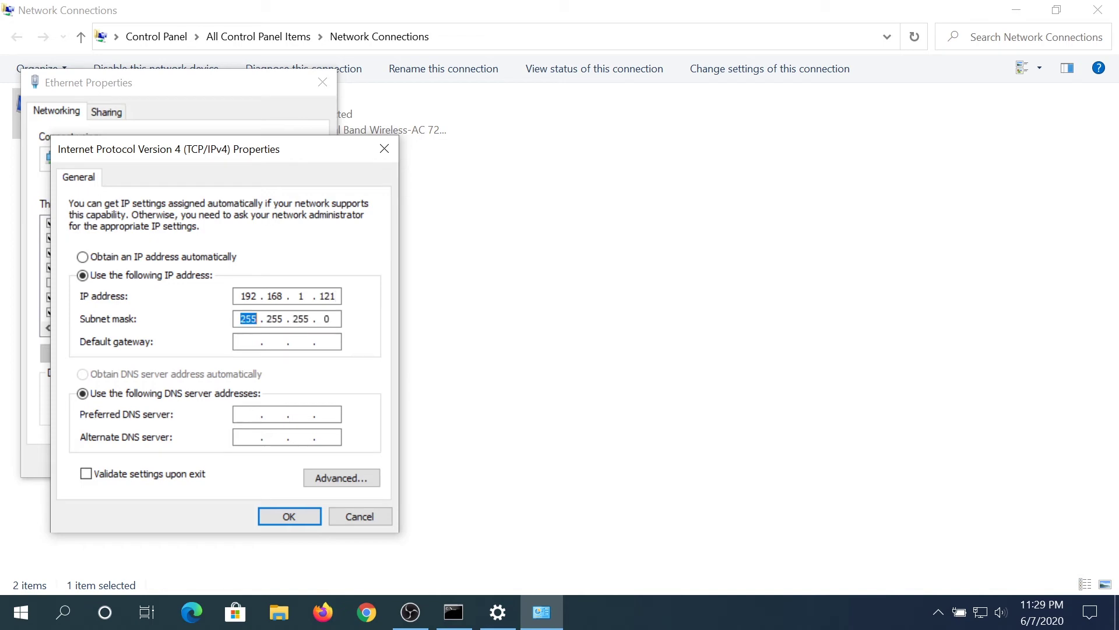
key("Tab")
- Enter gateway 192.168.1.1, preferred DNS 192.168.1.1 and alternate DNS 8.8.8.8
left_click(465, 619)
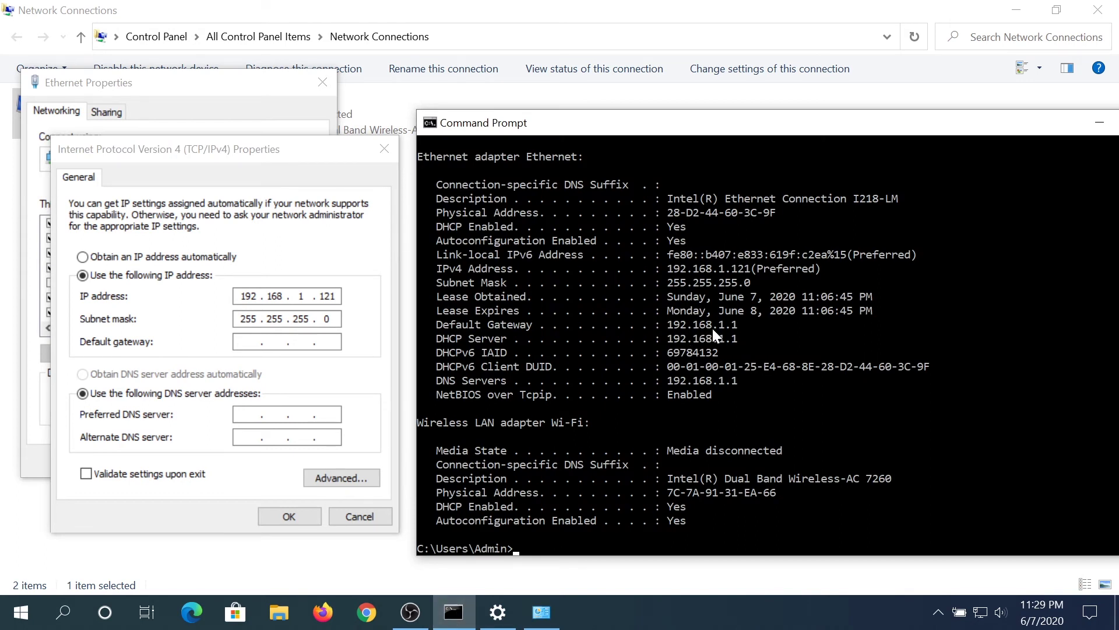
key("alt+Tab")
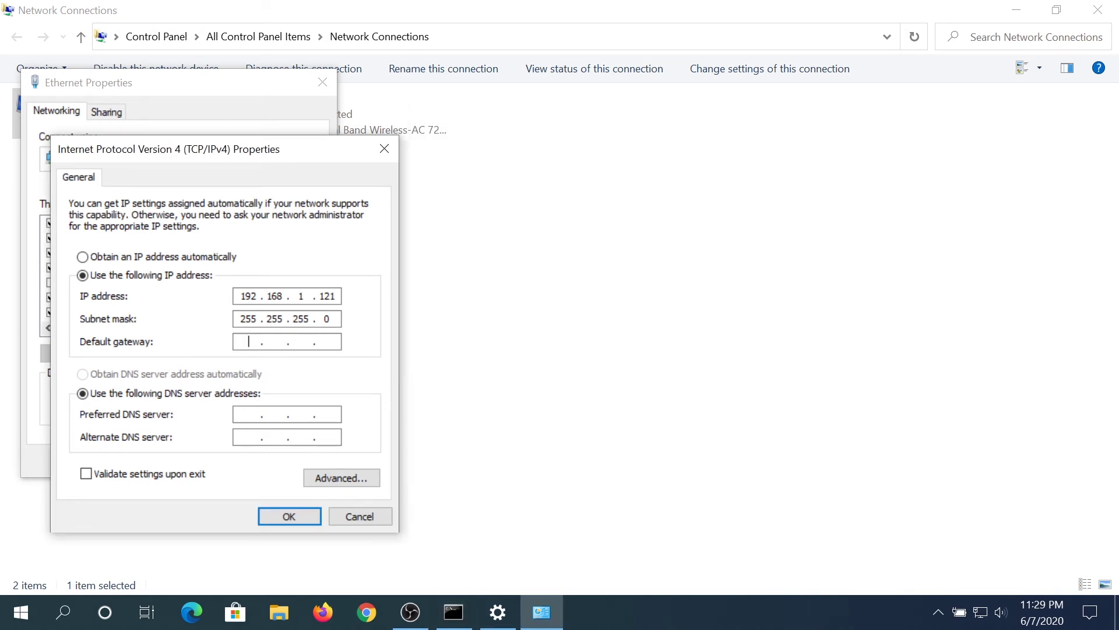
type("192.168.1.1")
left_click(454, 612)
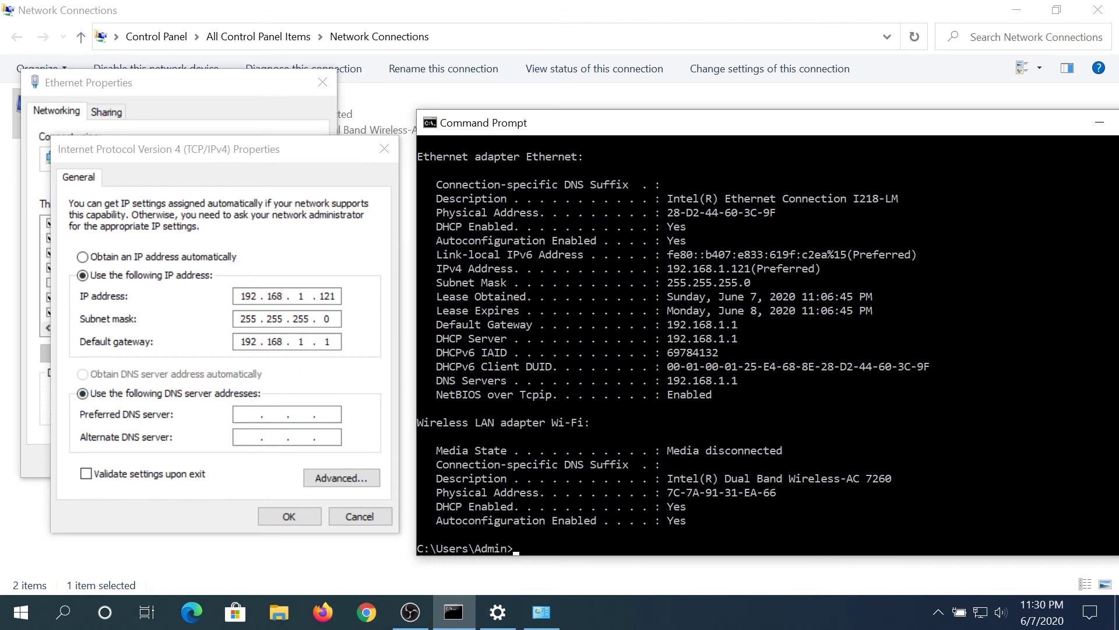
key("alt+Tab")
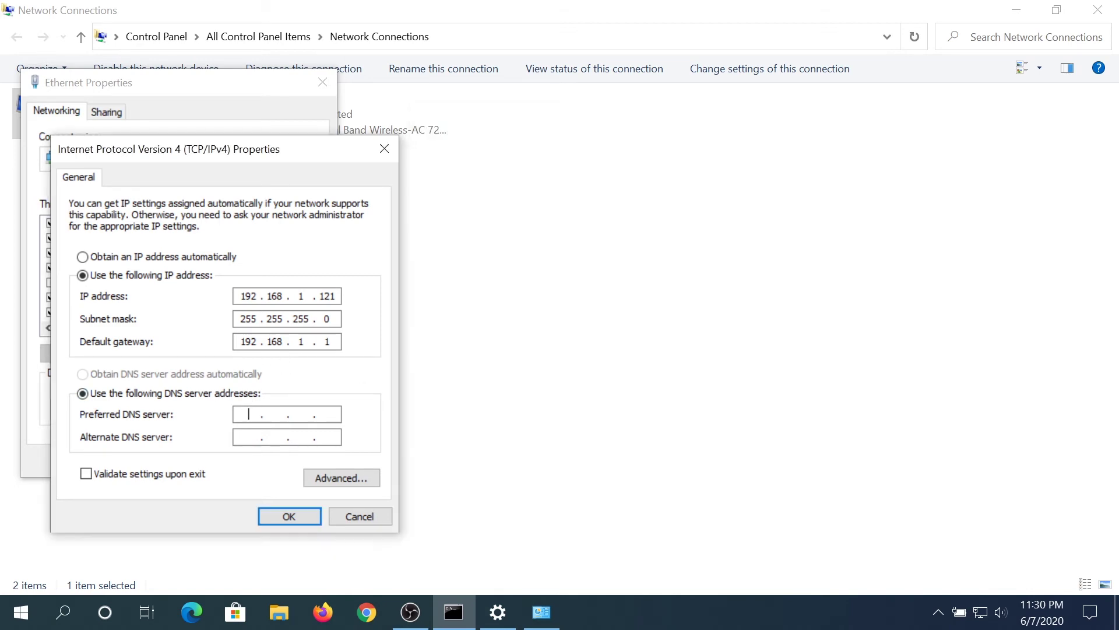
type("192.168.1.1")
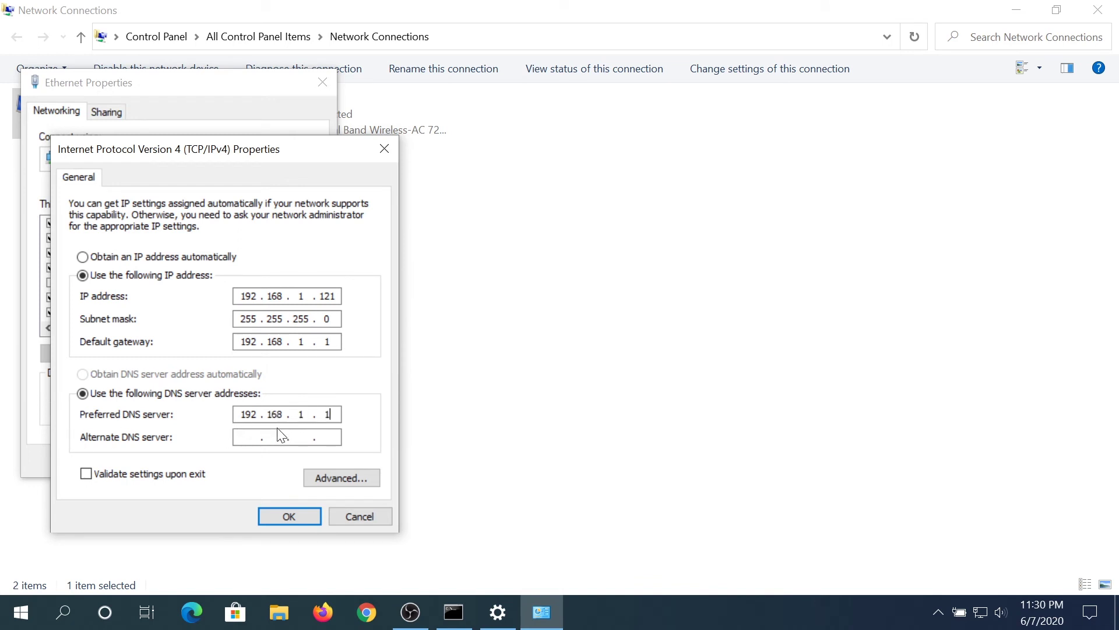
left_click(249, 437)
type("8 . 8 . 8 . 8")
- Apply the static IPv4 settings, close Ethernet Properties, and rerun ipconfig to confirm 192.168.1.121
left_click(295, 516)
left_click(228, 460)
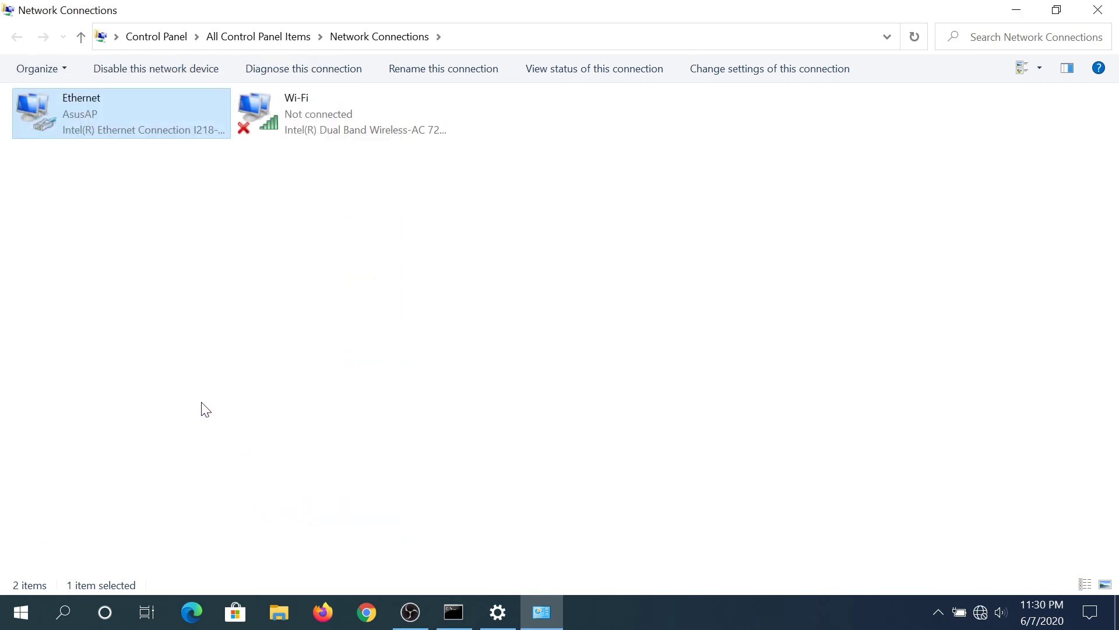
left_click(457, 606)
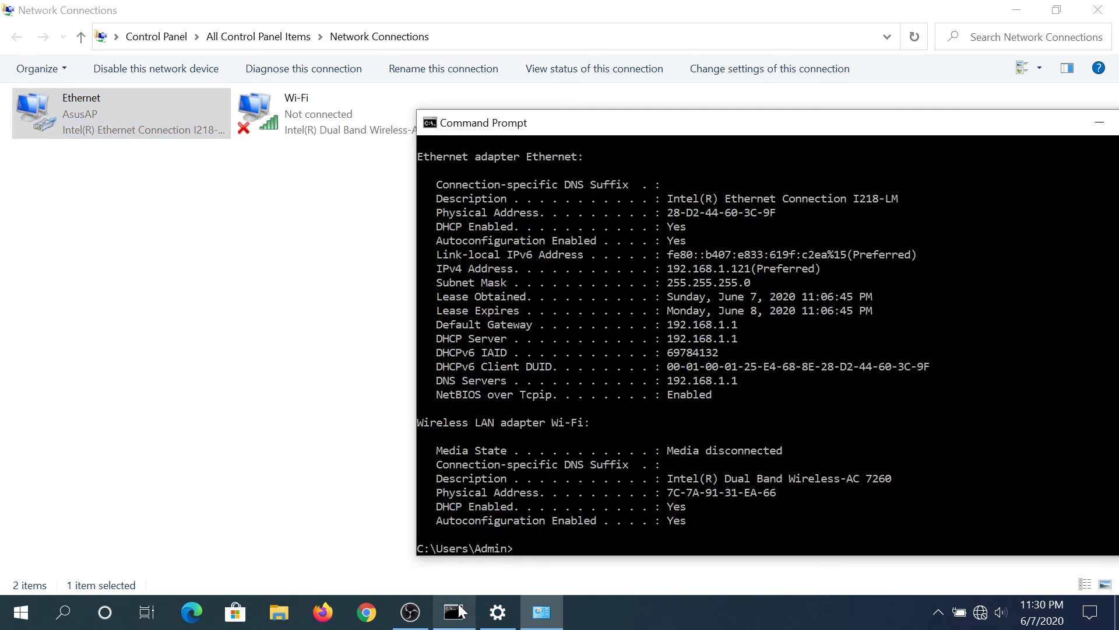
key("Up")
key("Up")
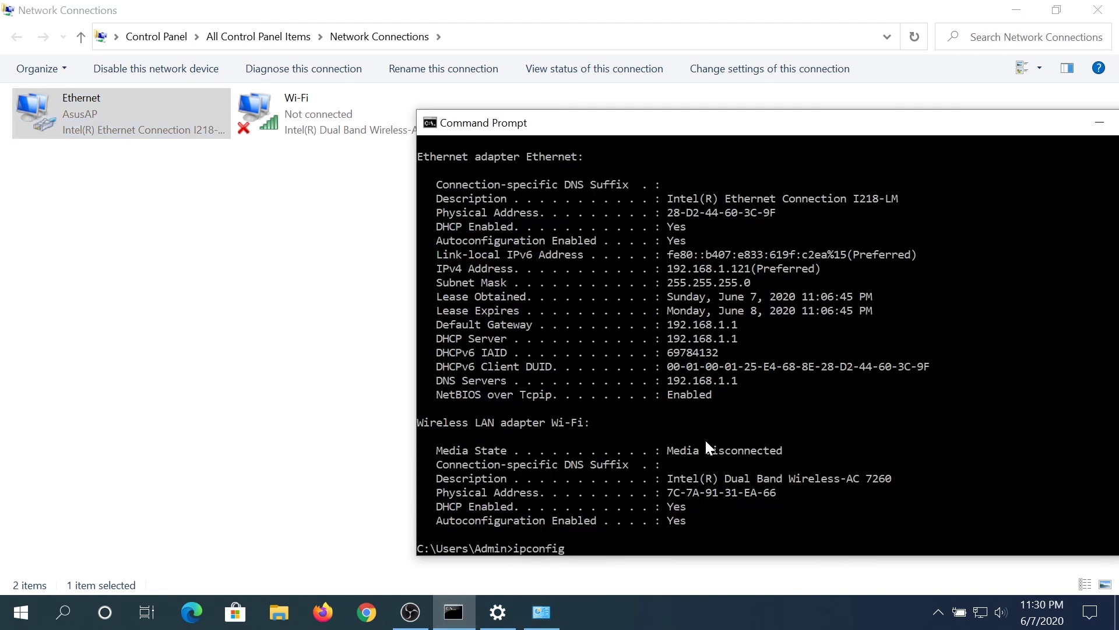
key("Return")
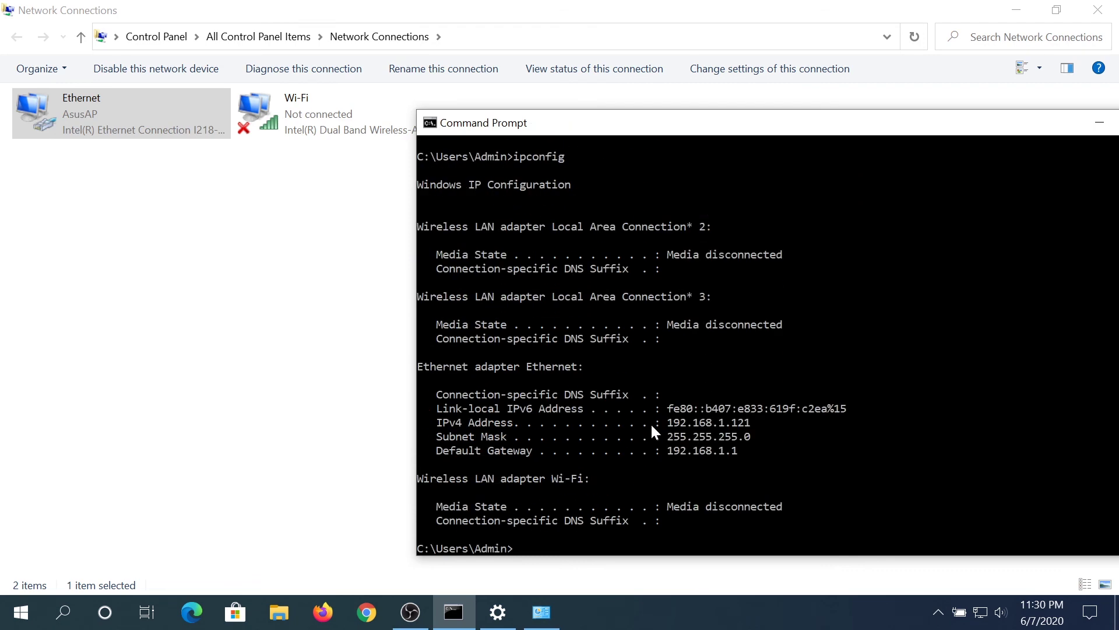